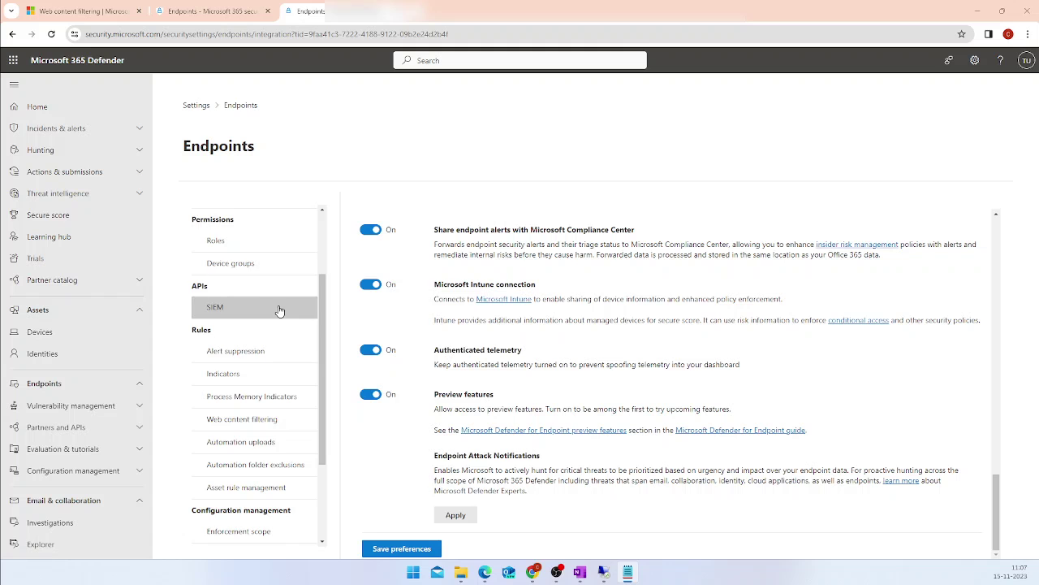
scroll(216, 247, "up", 2)
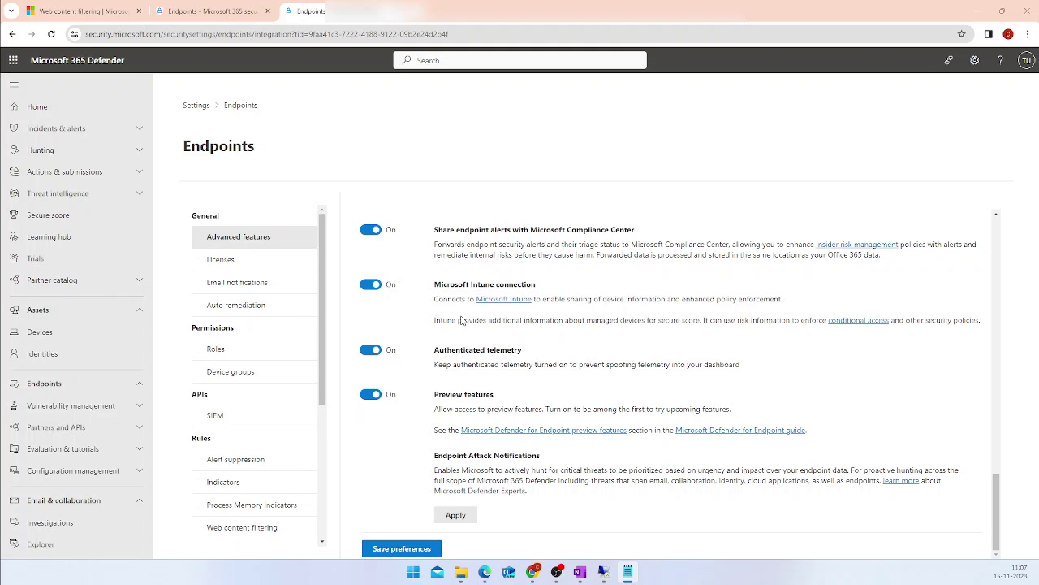
scroll(599, 401, "up", 5)
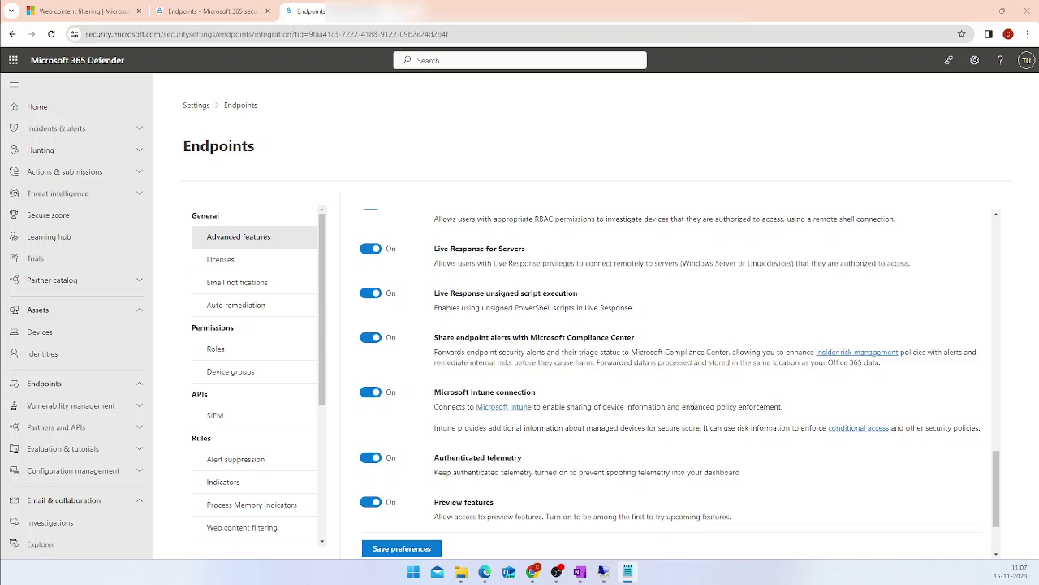
scroll(658, 404, "up", 3)
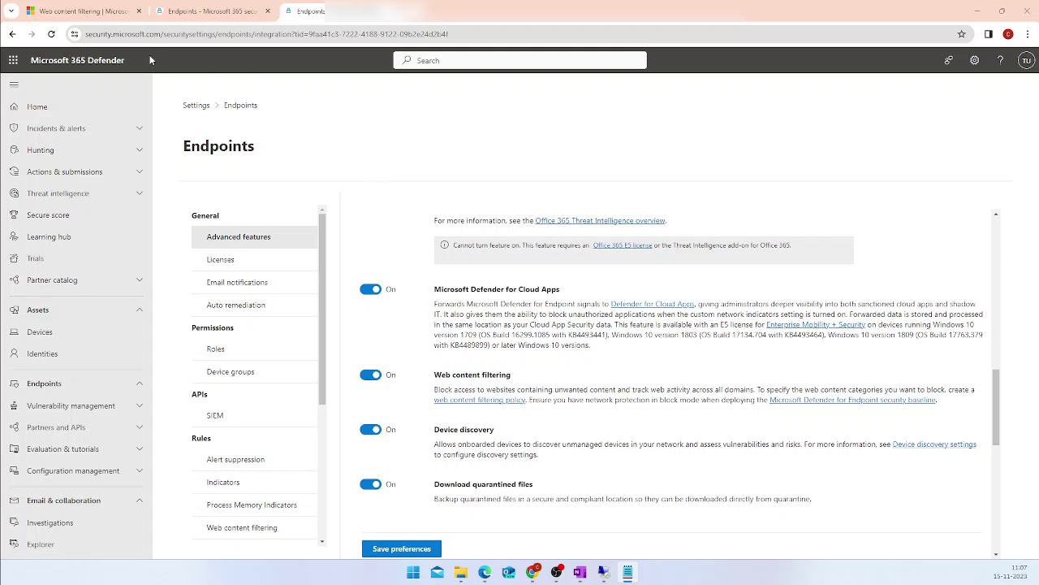
- On the Endpoints web content filtering page, add a policy named 'test' and continue
left_click(200, 12)
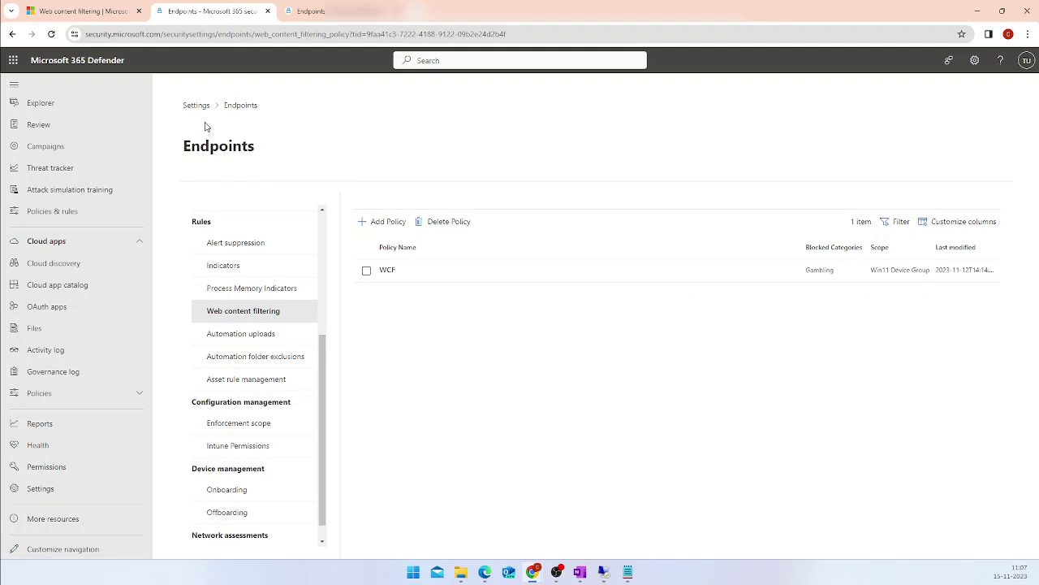
scroll(240, 343, "up", 2)
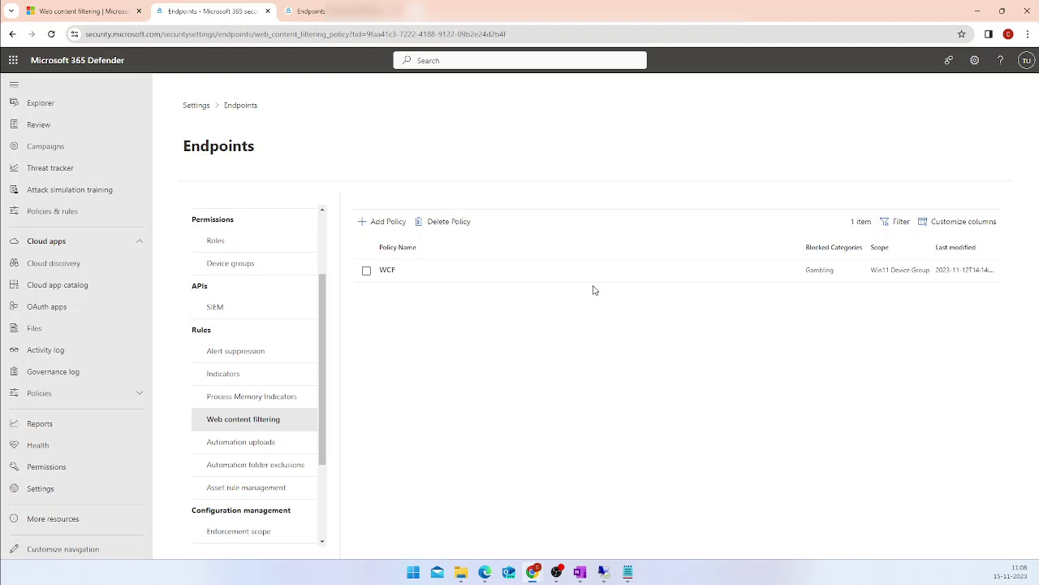
left_click(390, 222)
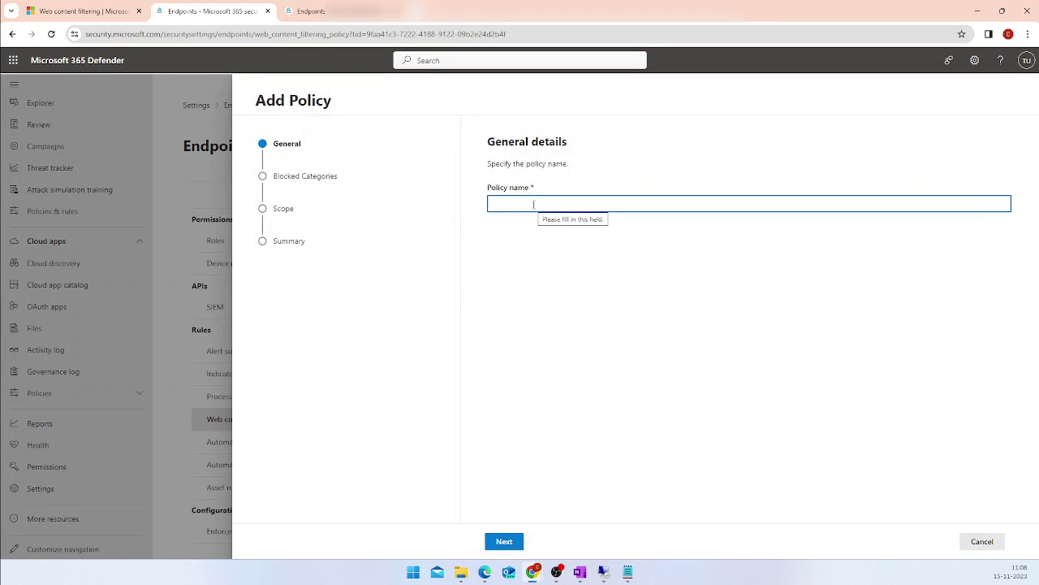
type("test")
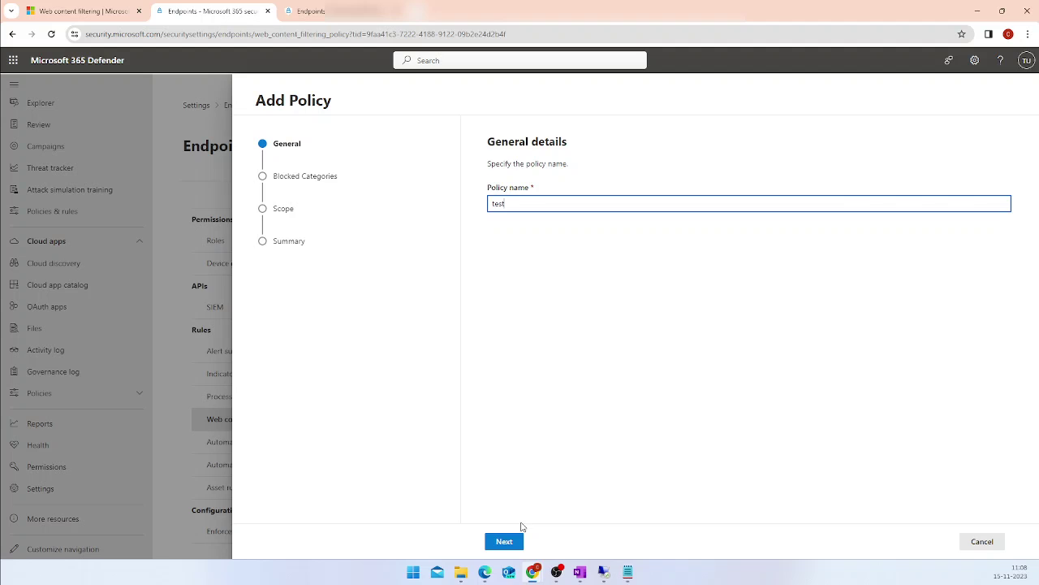
left_click(504, 541)
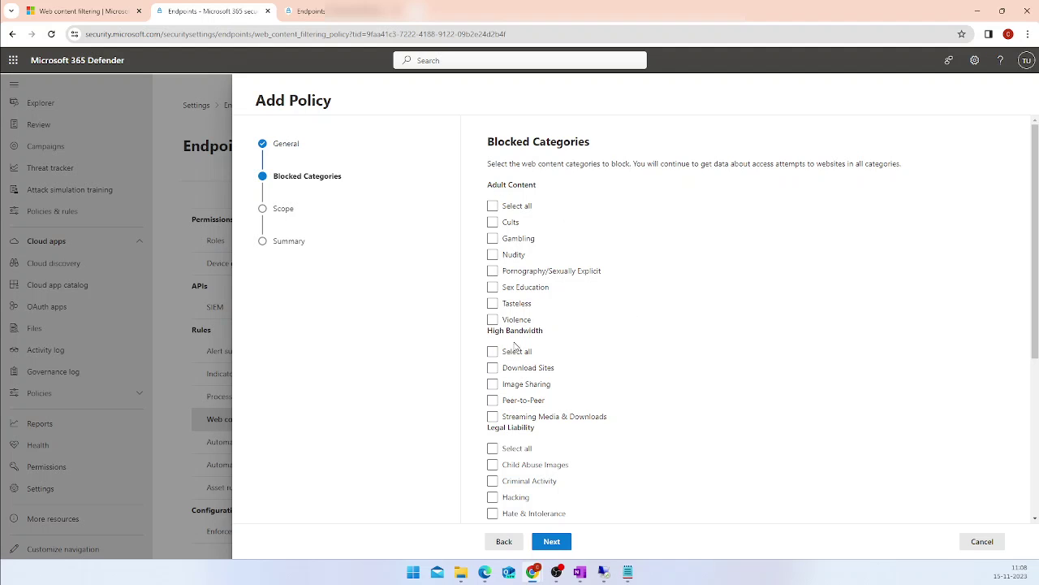
- Select and then clear all Adult Content categories, leaving only Gambling blocked
scroll(585, 351, "down", 2)
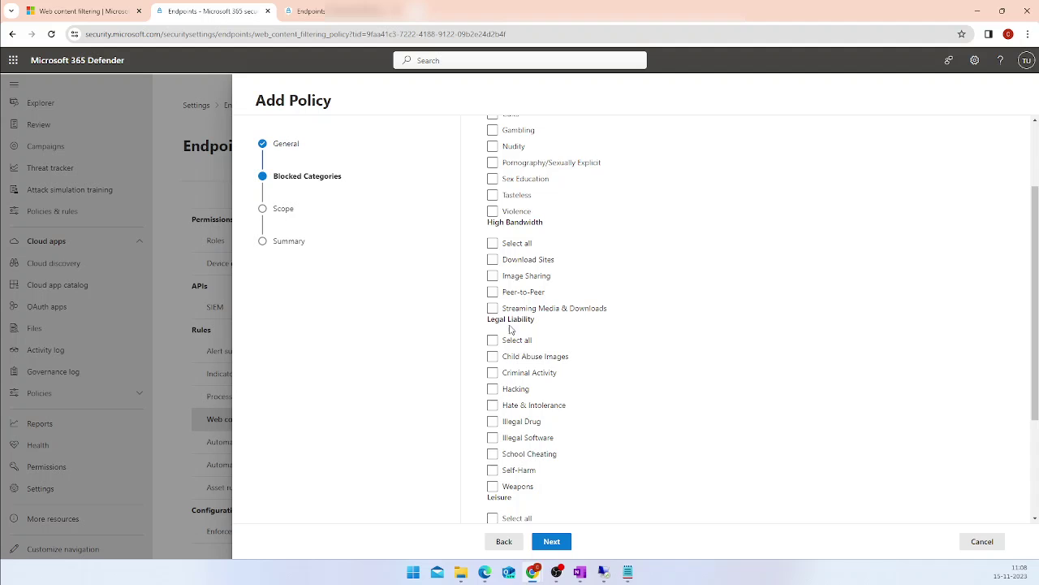
scroll(546, 336, "down", 3)
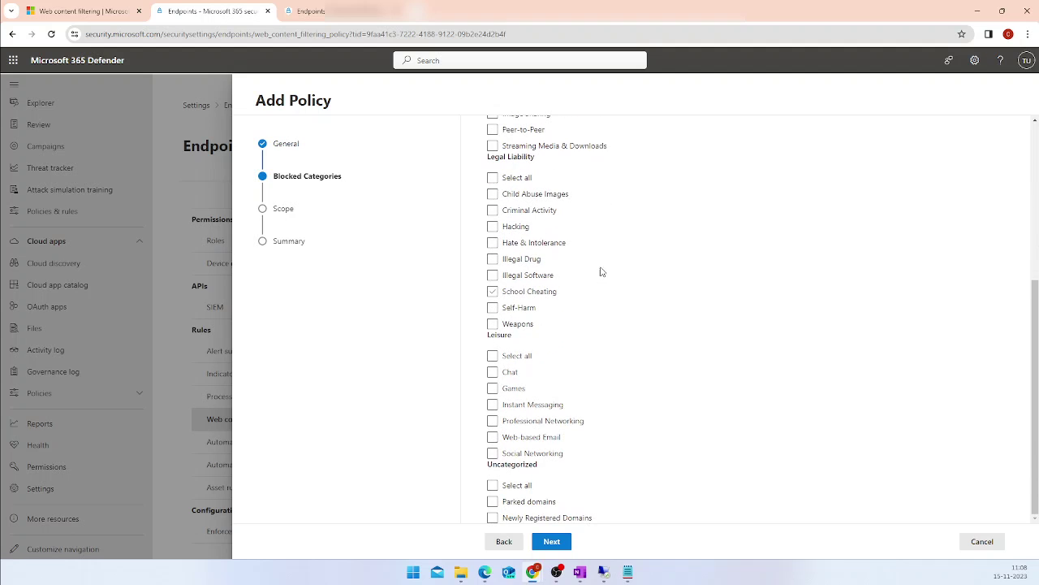
scroll(583, 302, "up", 5)
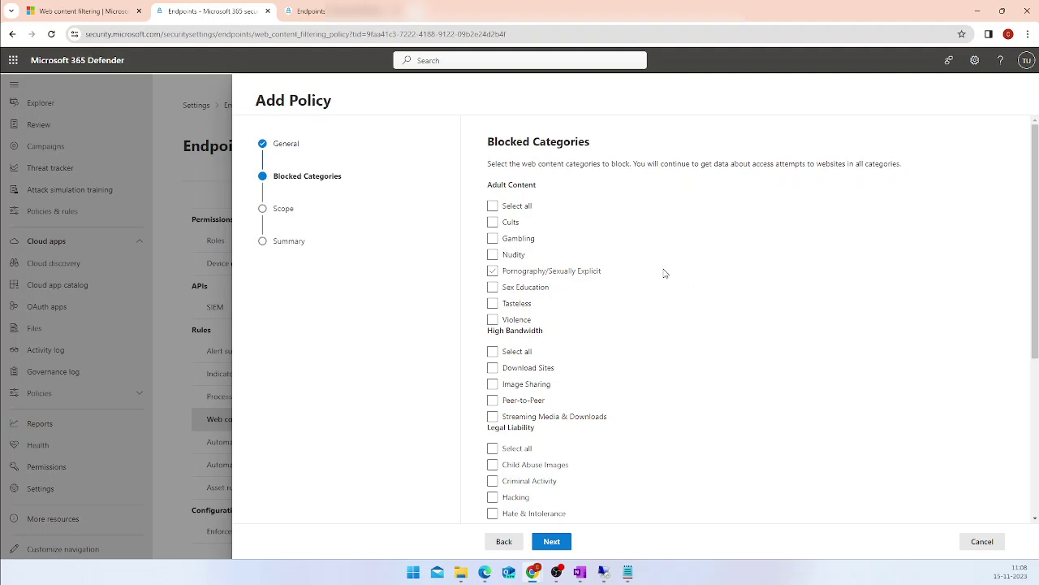
left_click(492, 208)
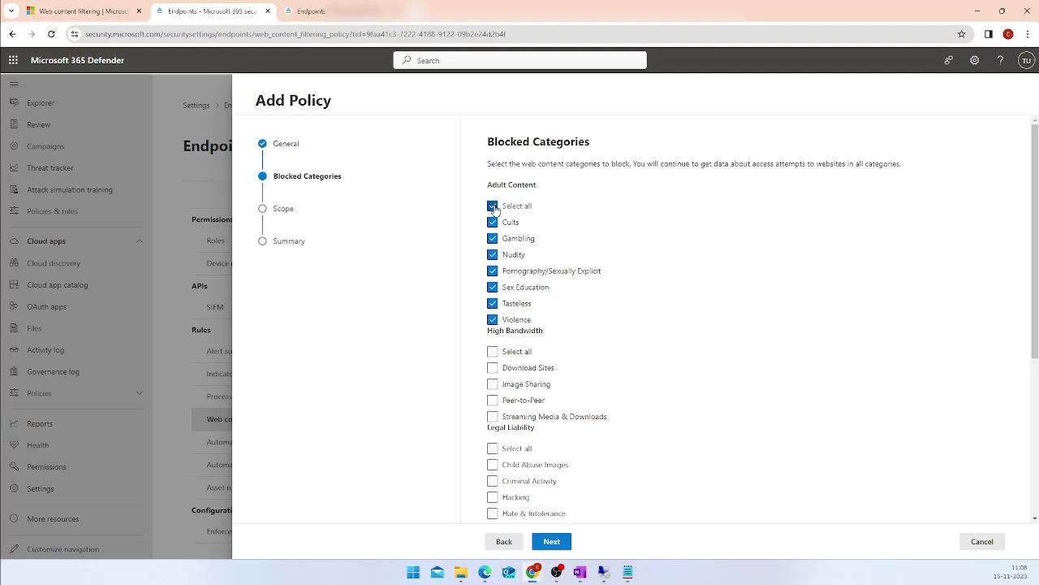
left_click(493, 208)
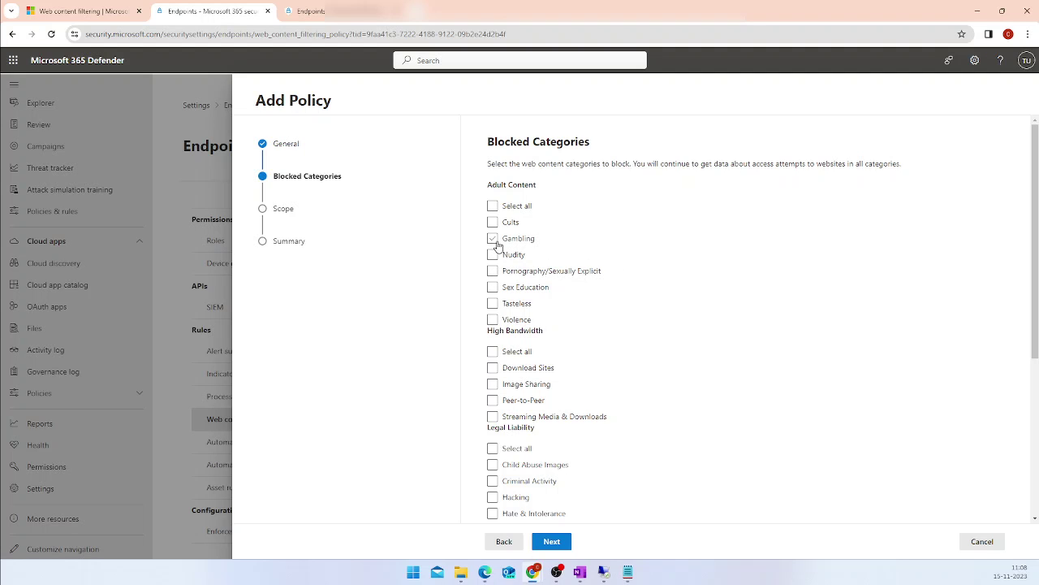
left_click(493, 239)
- Scope the policy to Win11 Device Group and reach the Summary showing 'test' blocking Gambling
left_click(552, 541)
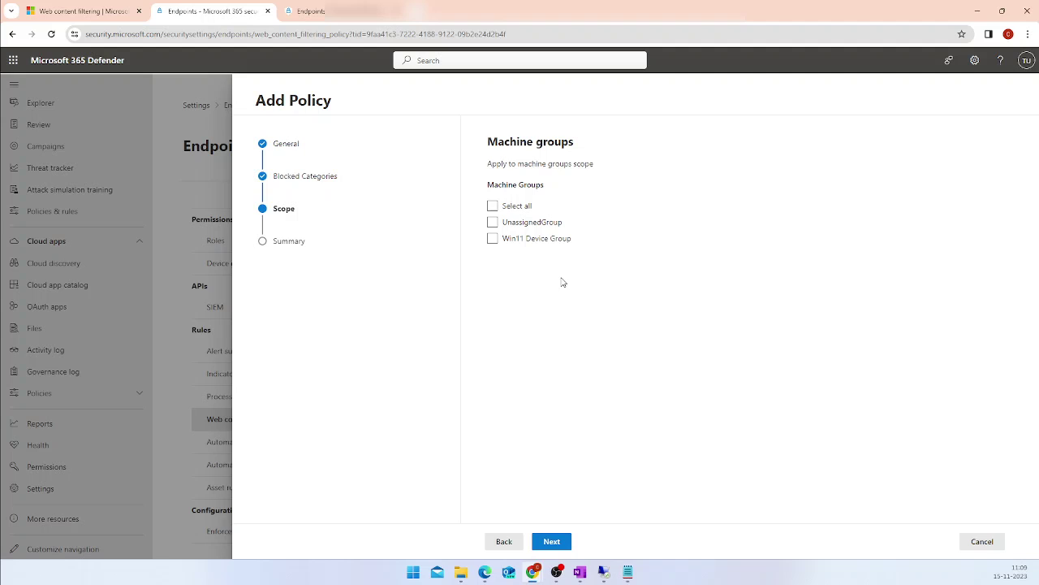
left_click(537, 244)
left_click(560, 543)
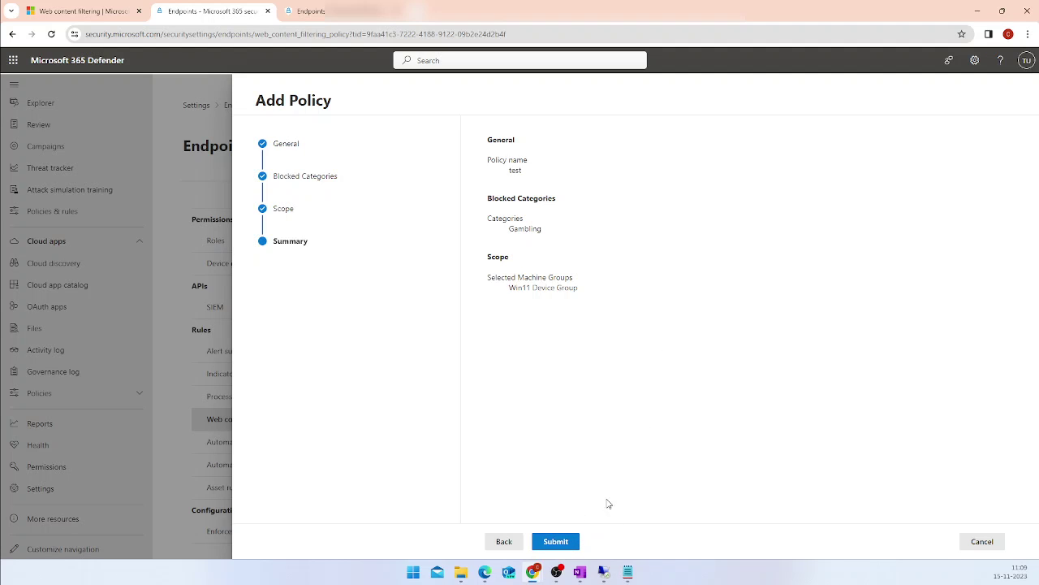
- Cancel the Add Policy panel so the 'test' policy is not submitted
left_click(986, 542)
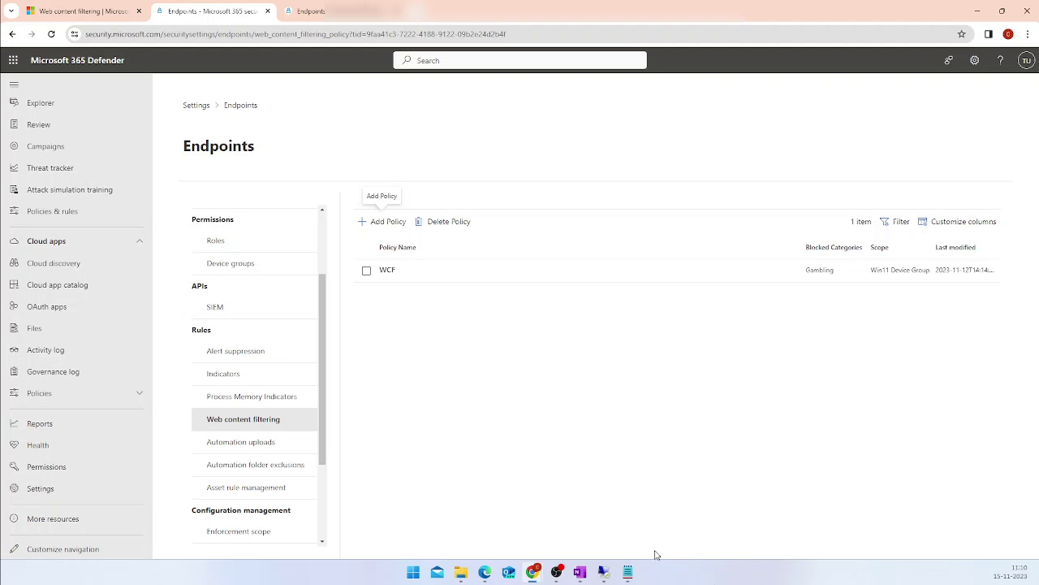
- On the remote Windows 11 desktop, browse to gambling.com in Edge and see it blocked
left_click(604, 575)
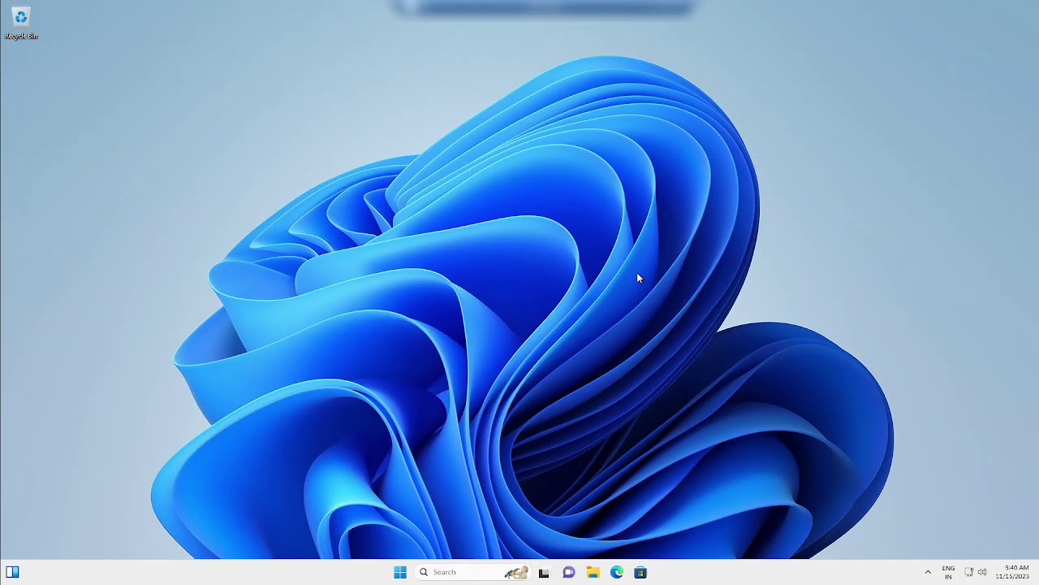
left_click(616, 571)
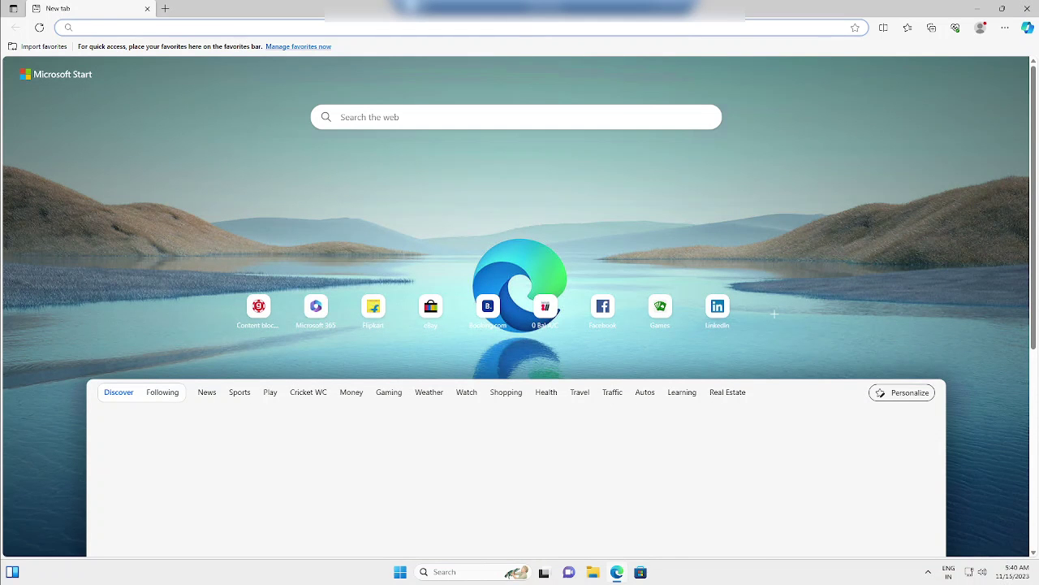
left_click(515, 26)
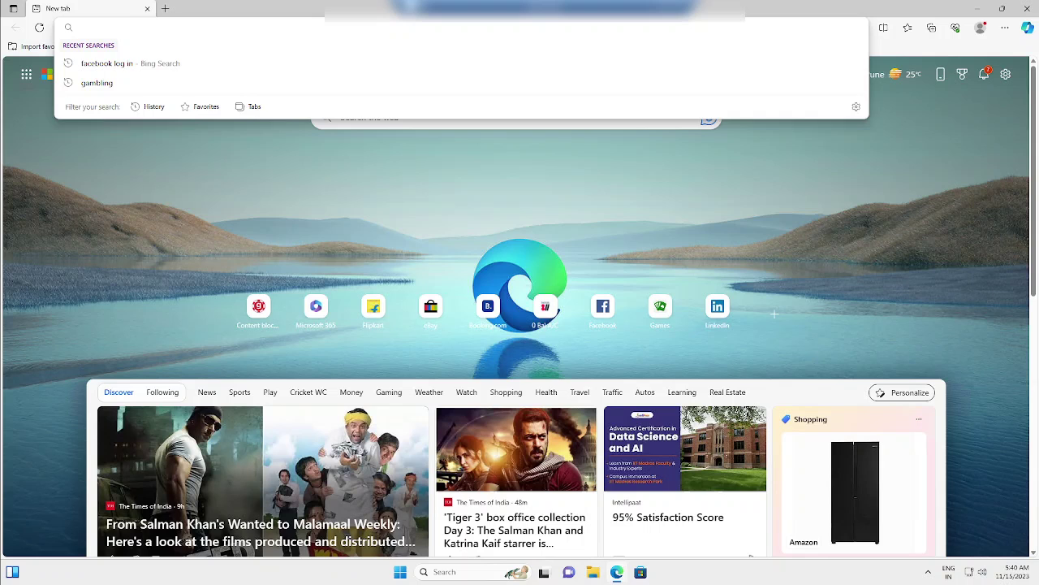
type("gamjbling")
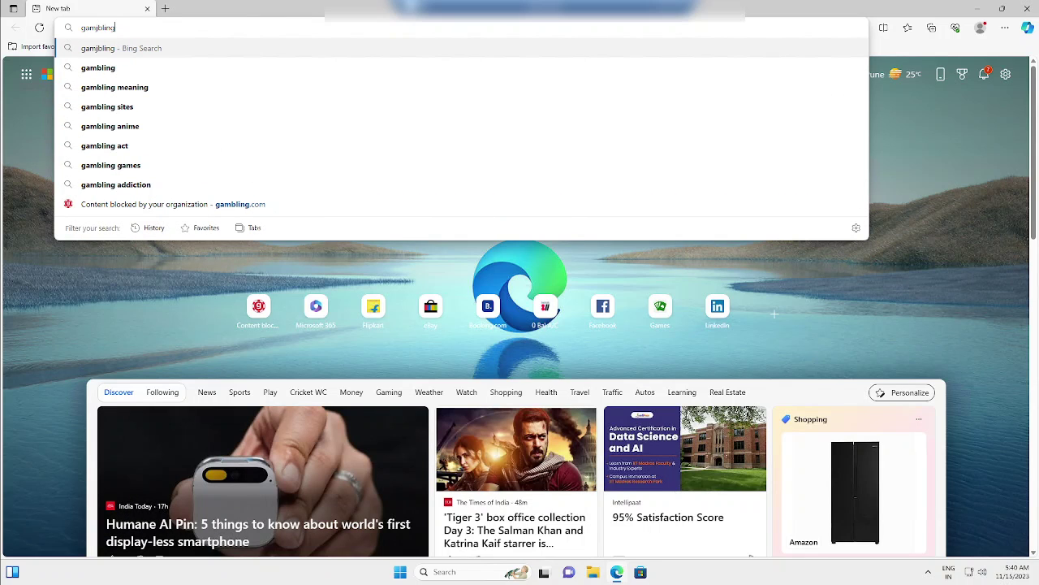
key("BackSpace")
key("BackSpace")
key("BackSpace")
key("BackSpace")
key("BackSpace")
key("BackSpace")
type("bling")
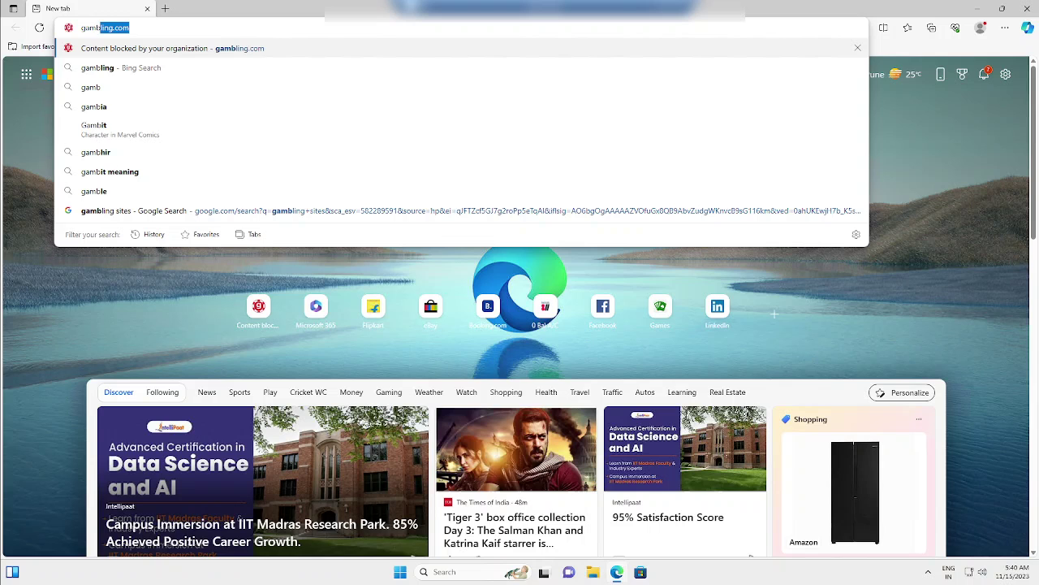
key("Return")
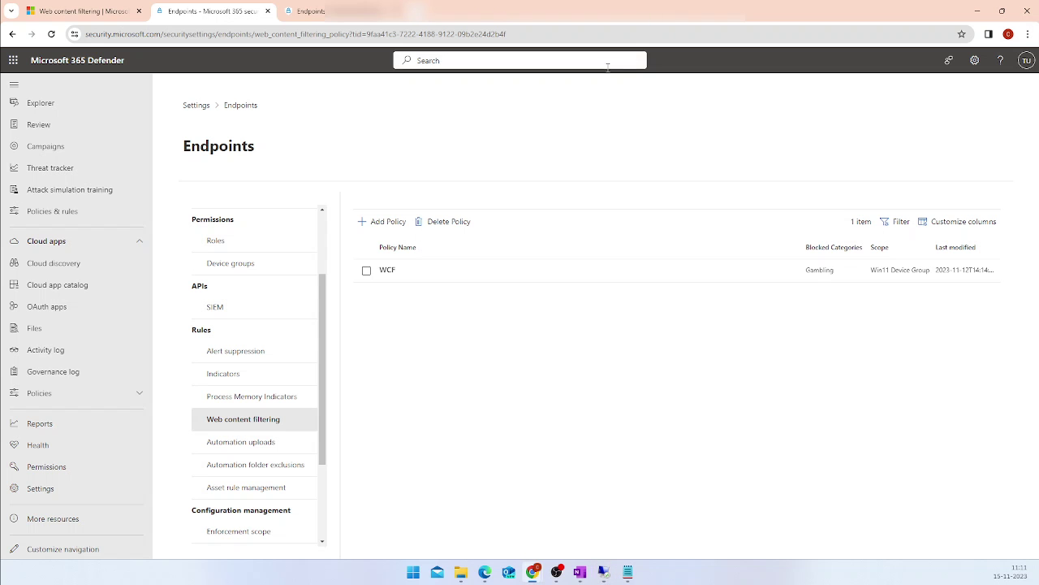
- Open the Indicators settings and view the URLs/Domains list with facebook.com set to Block execution
left_click(248, 375)
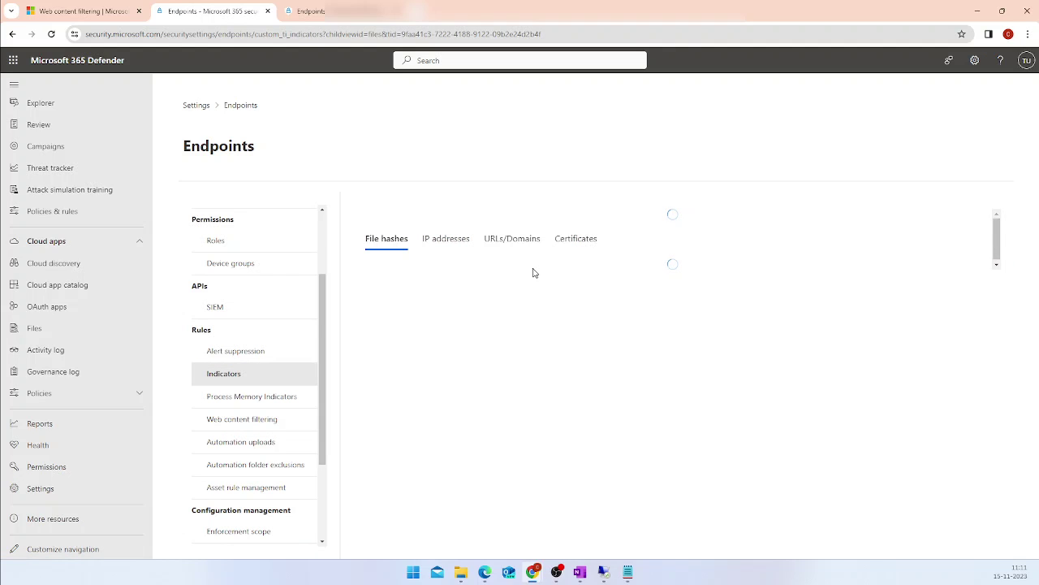
left_click(518, 245)
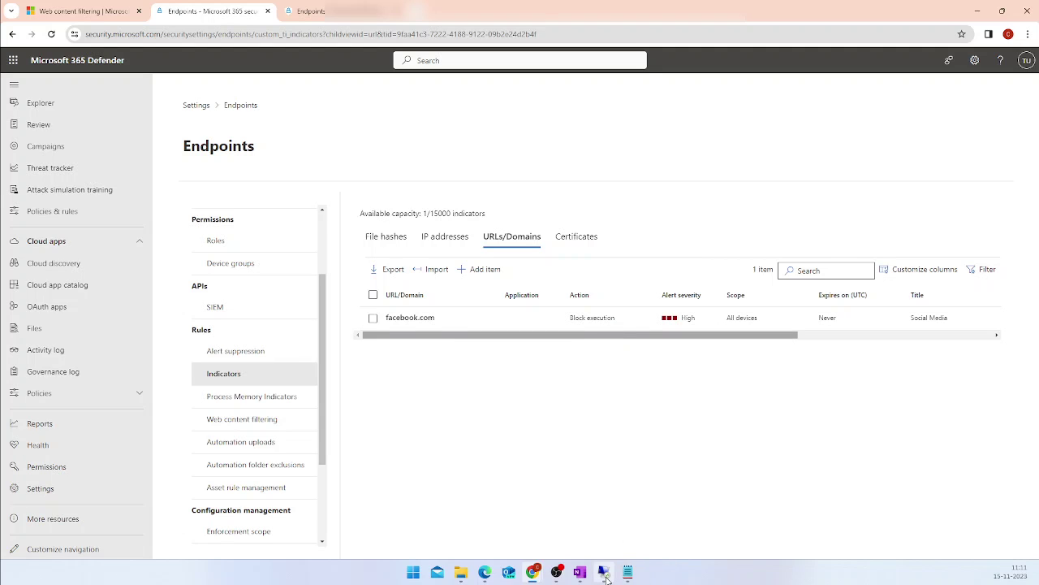
mouse_move(605, 574)
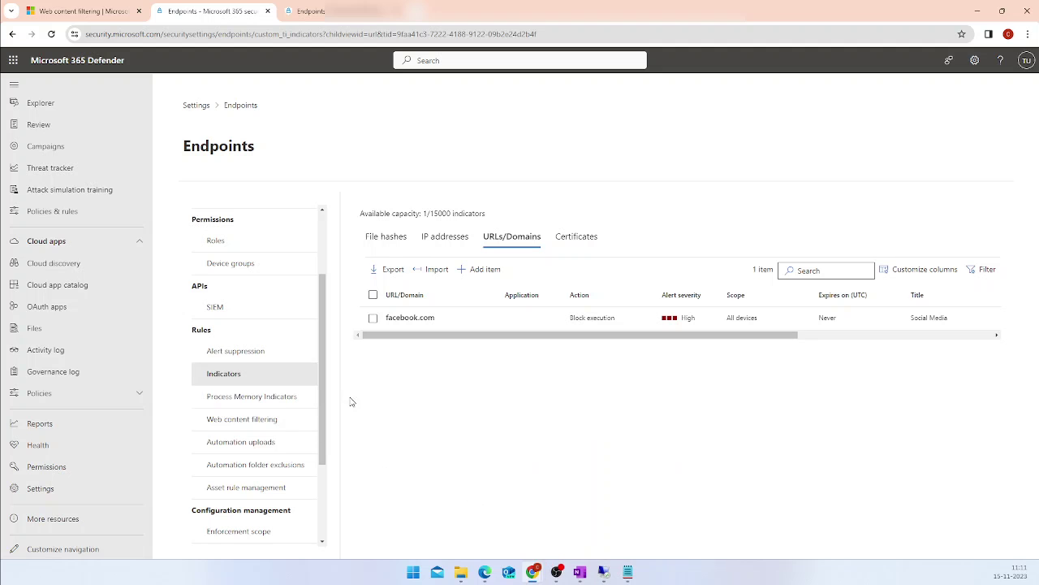
left_click(605, 574)
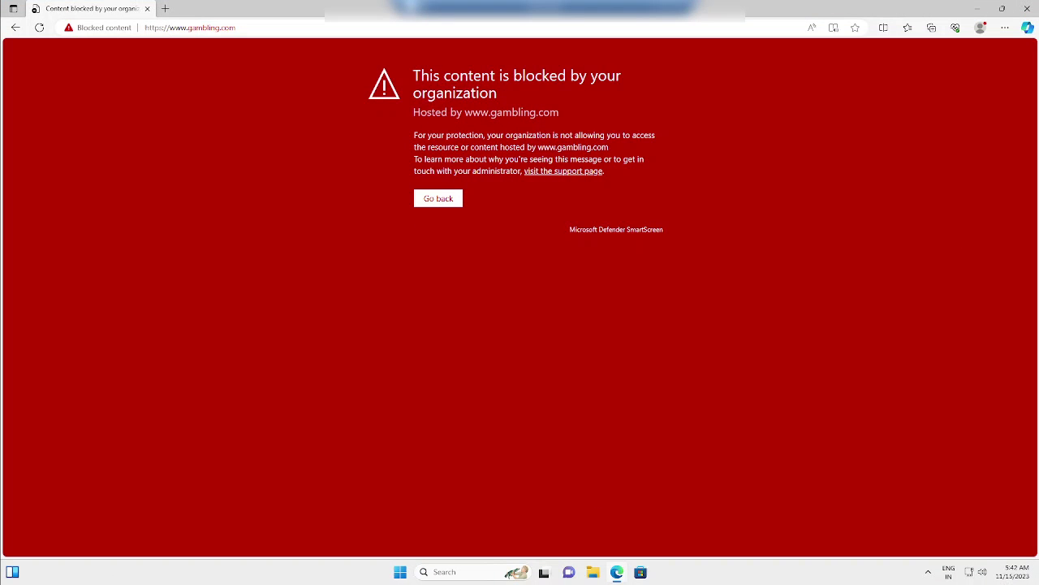
left_click(163, 9)
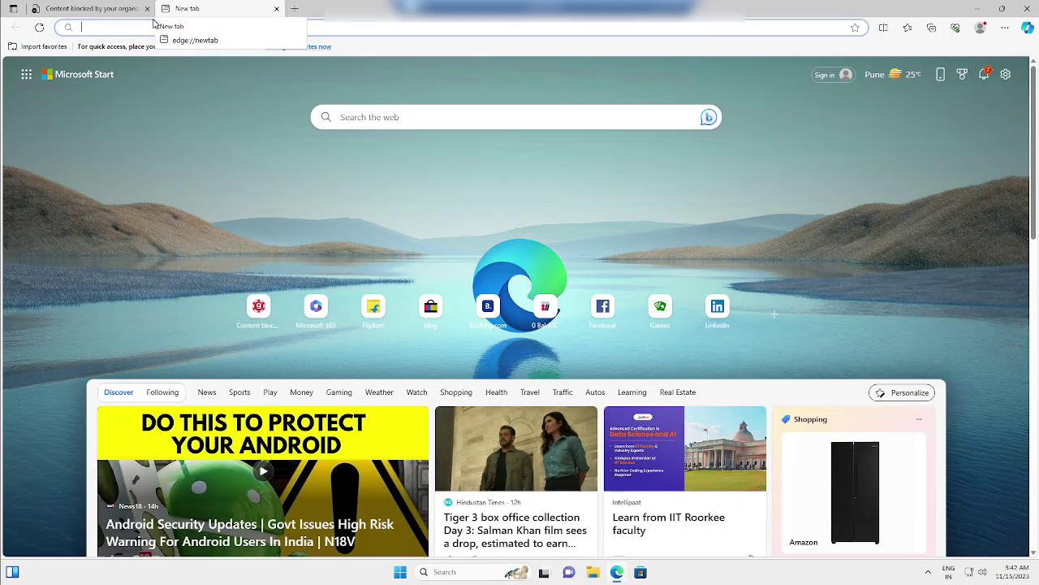
left_click(114, 26)
type("fac")
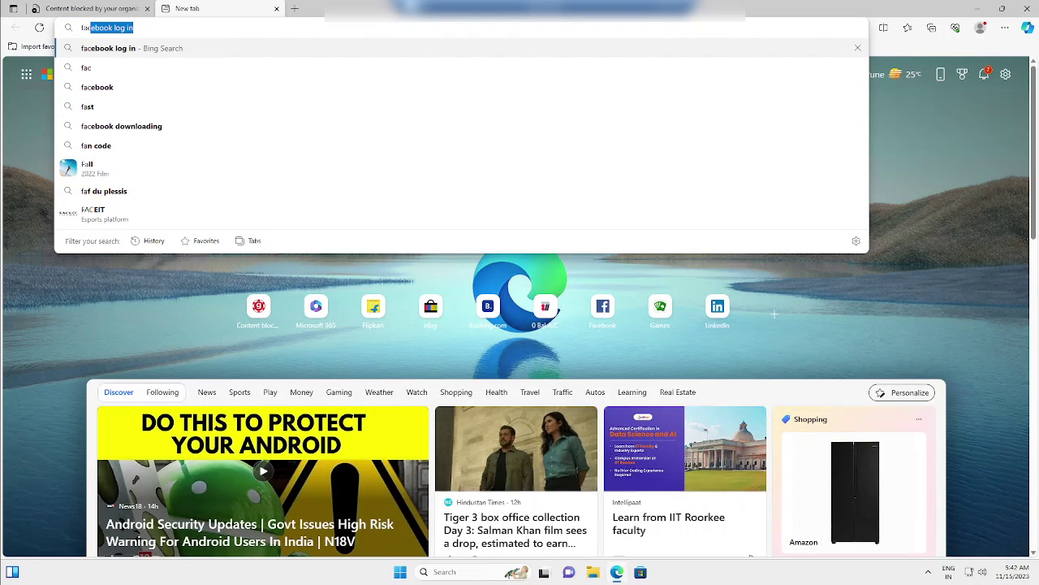
type("ebook")
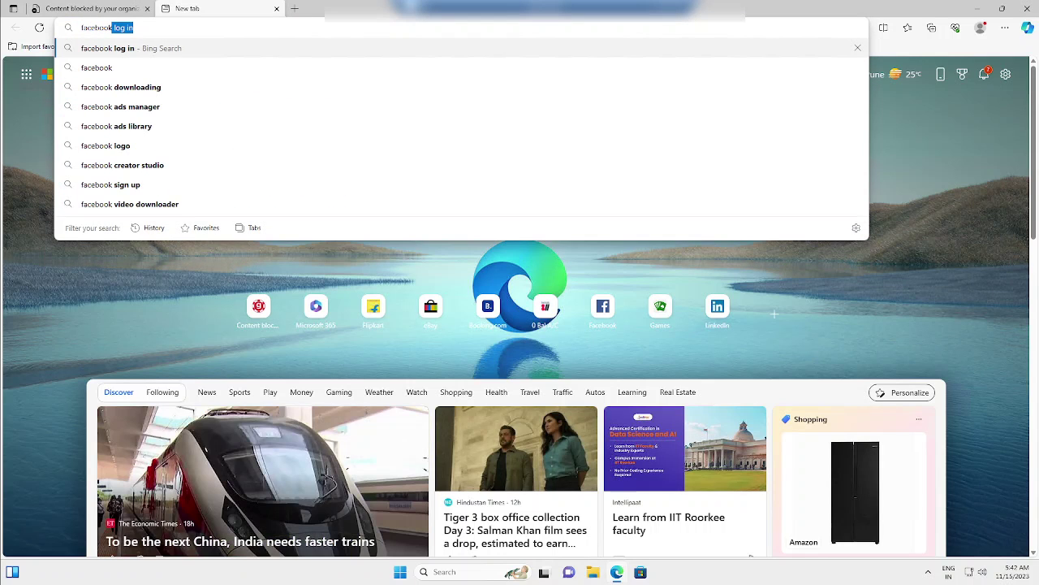
key("ctrl+Return")
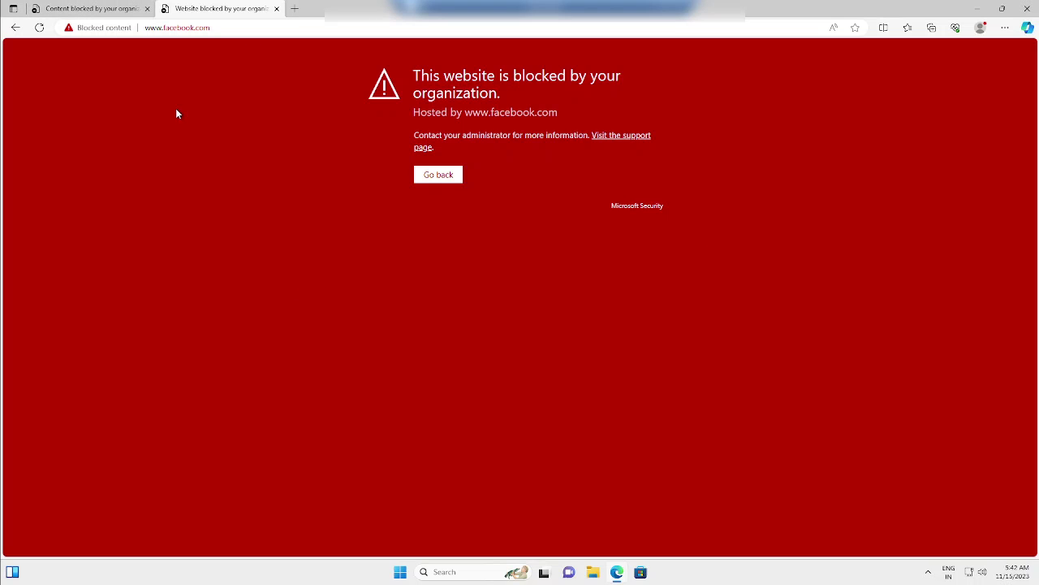
left_click(109, 8)
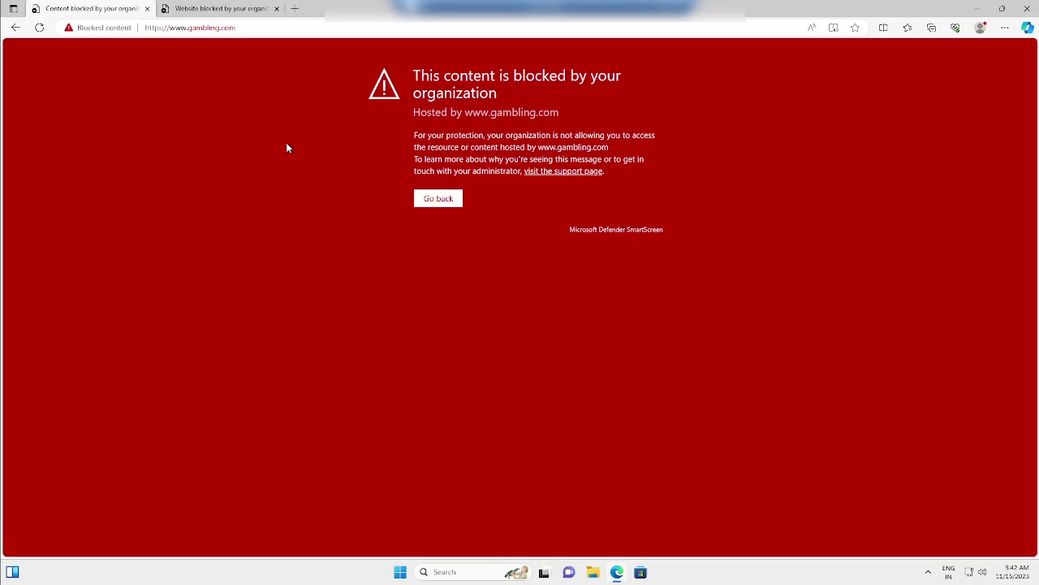
key("ctrl+Tab")
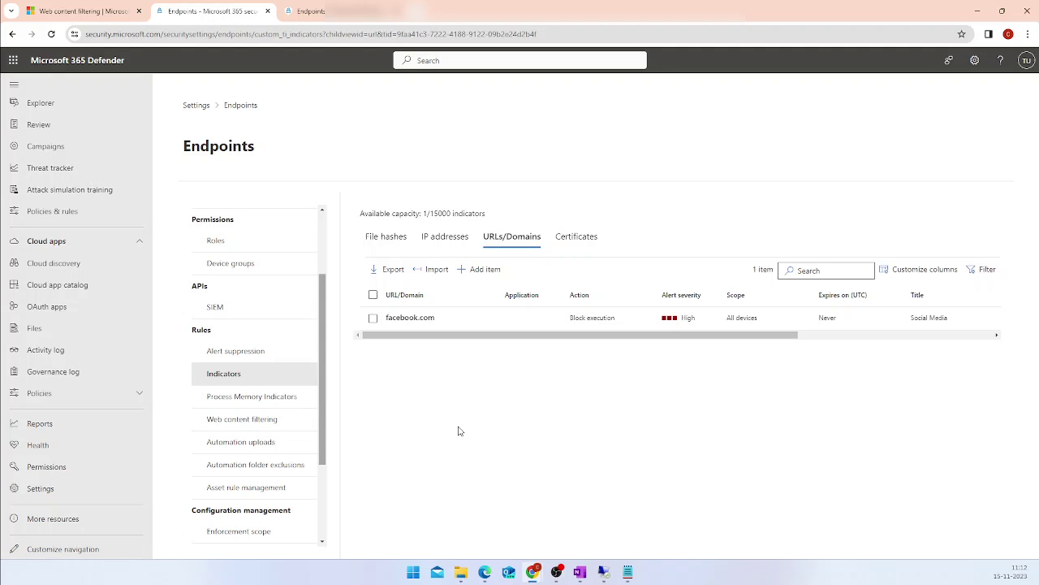
- Return to Microsoft 365 Defender and open Reports from the left navigation
left_click(604, 572)
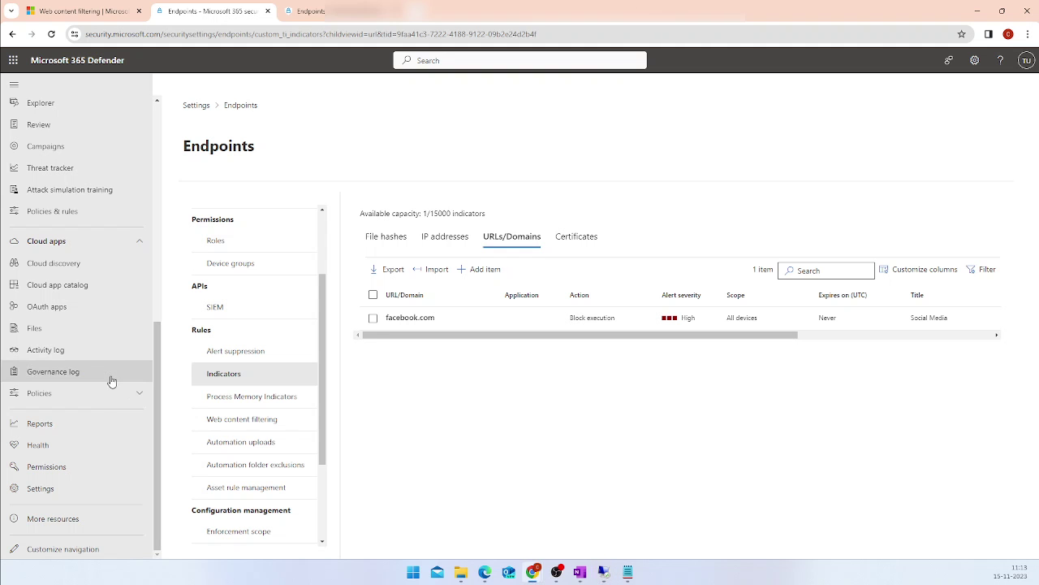
left_click(61, 424)
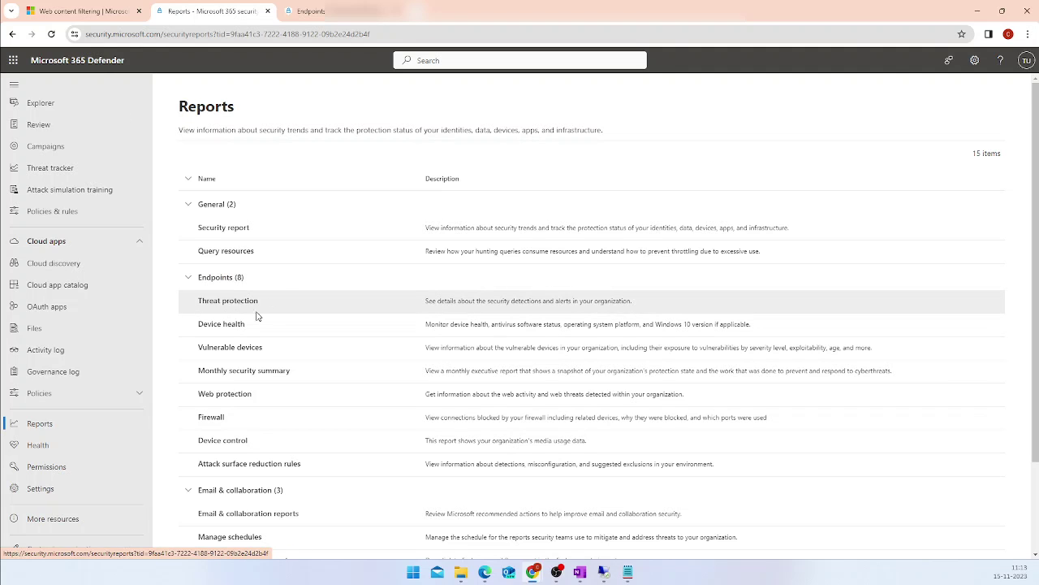
- Open the Web protection report and scroll to the web content filtering summary showing 16 blocks
left_click(232, 400)
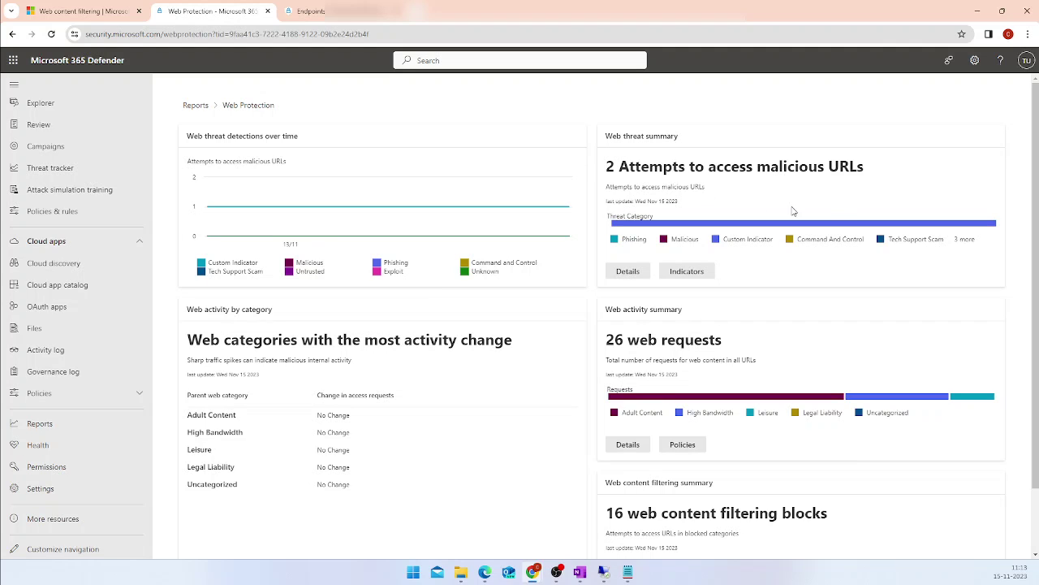
scroll(883, 195, "down", 1)
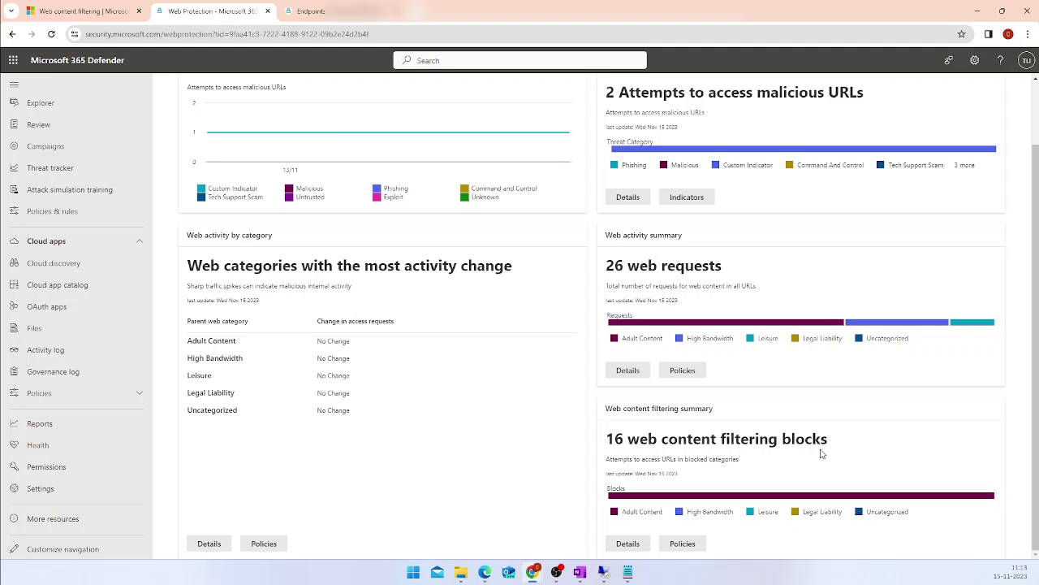
- Open the web content filtering Details to see Gambling with 16 requests and 16 blocks
left_click(628, 544)
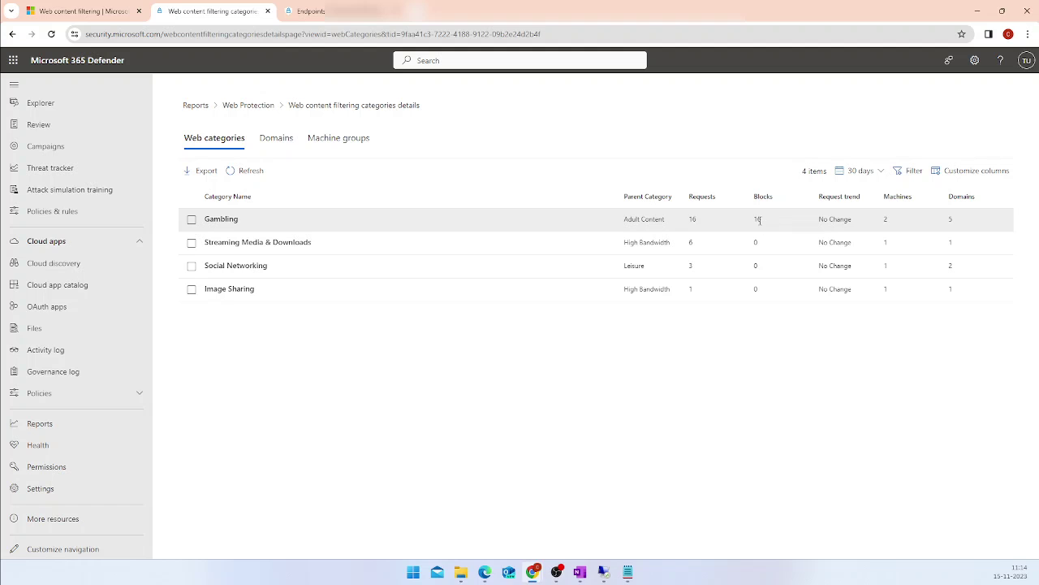
scroll(132, 244, "up", 5)
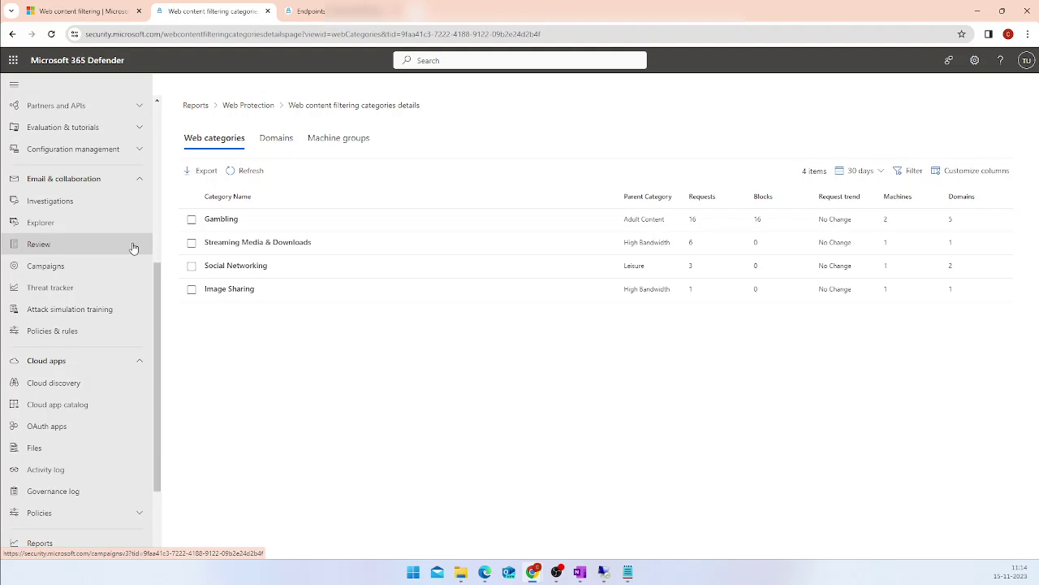
scroll(102, 199, "up", 3)
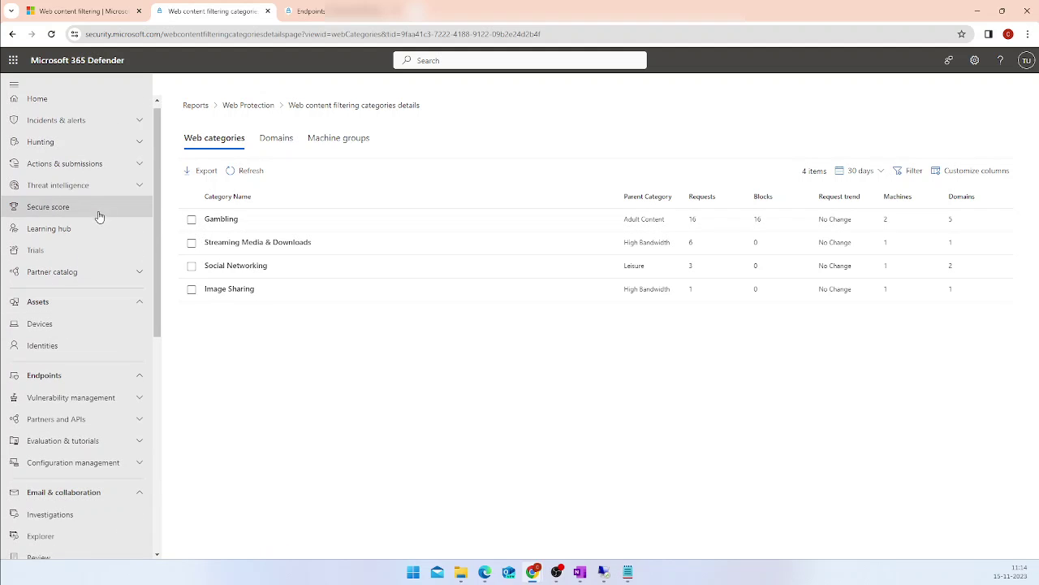
- Open Advanced hunting and review the query's ParsedFields, ActionType and CustomPolicy conditions
left_click(84, 145)
left_click(86, 164)
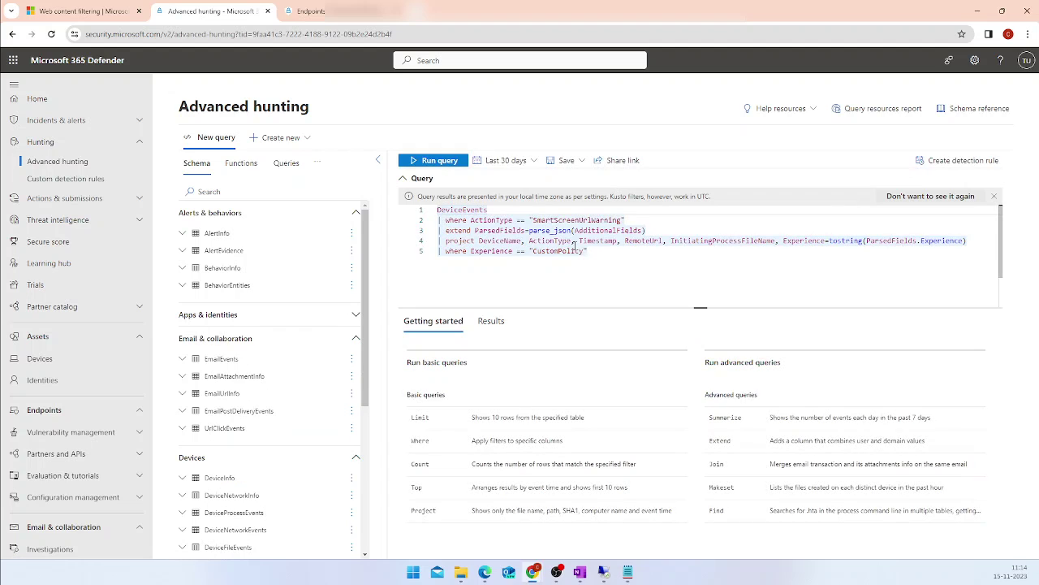
left_click(598, 255)
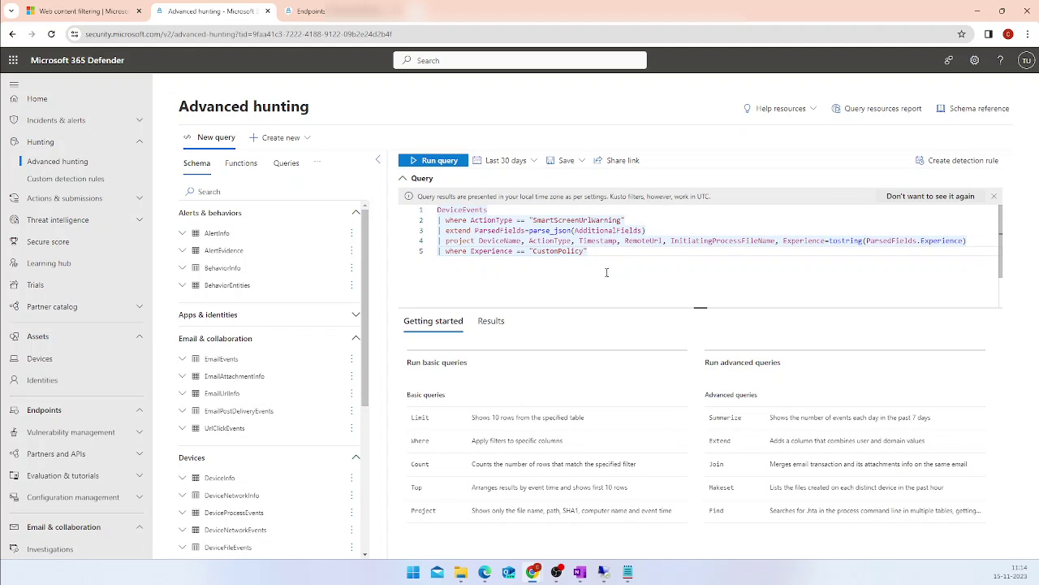
left_click(508, 231)
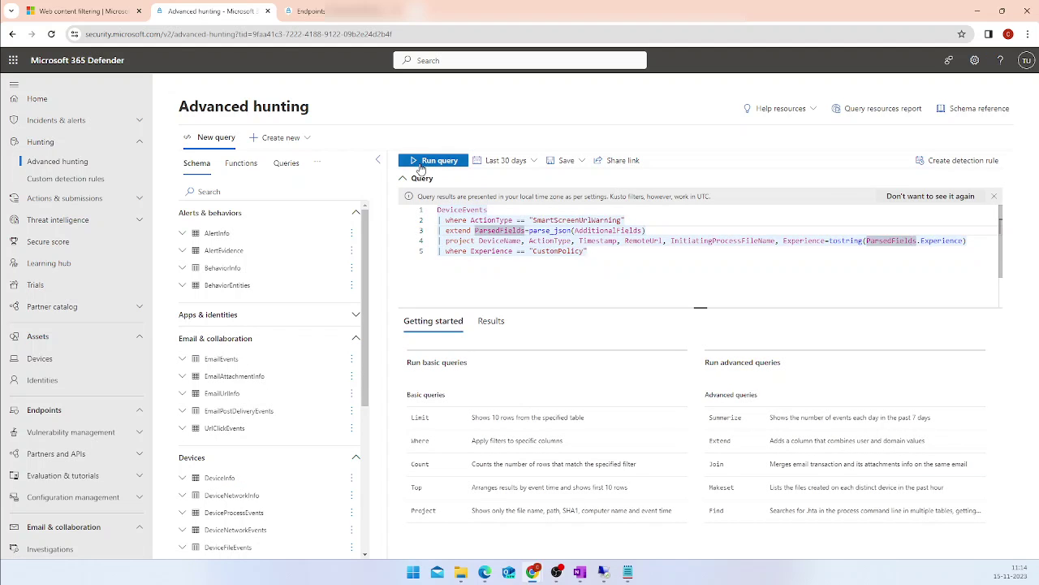
left_click(572, 242)
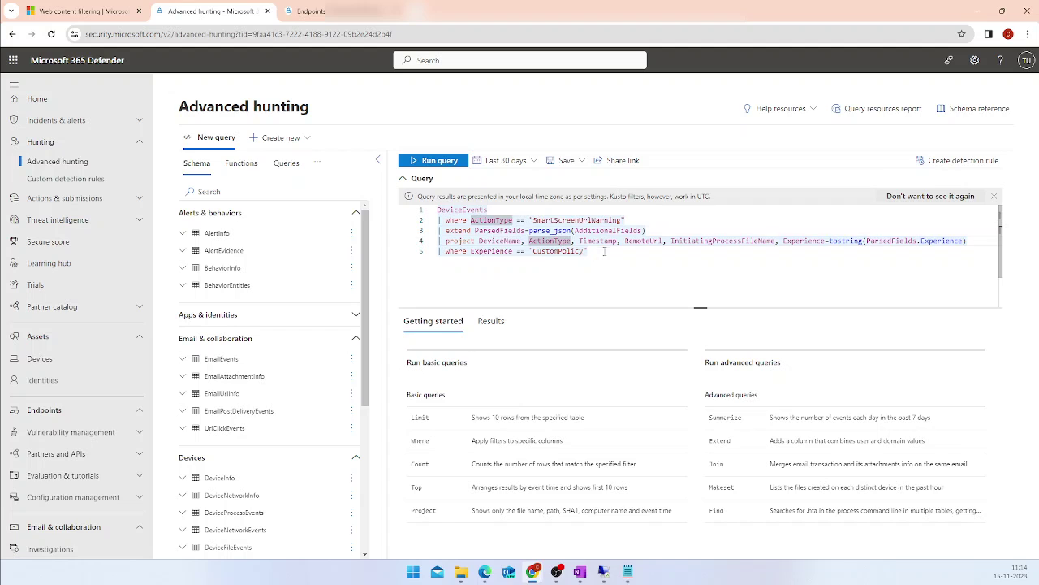
- Run the query, inspect the first of 18 gambling.com results, then return to the test machine
left_click(434, 160)
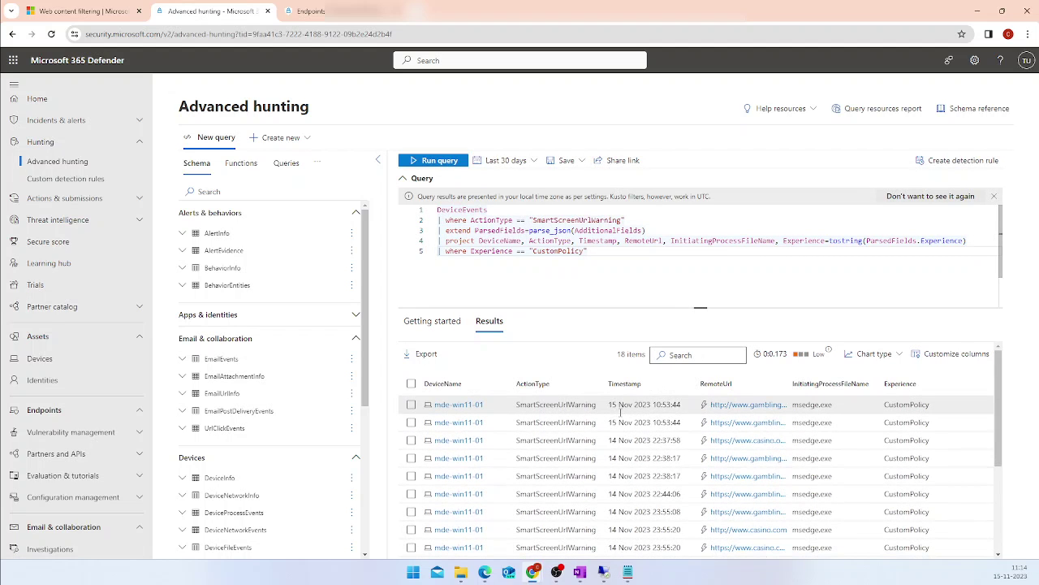
left_click(619, 405)
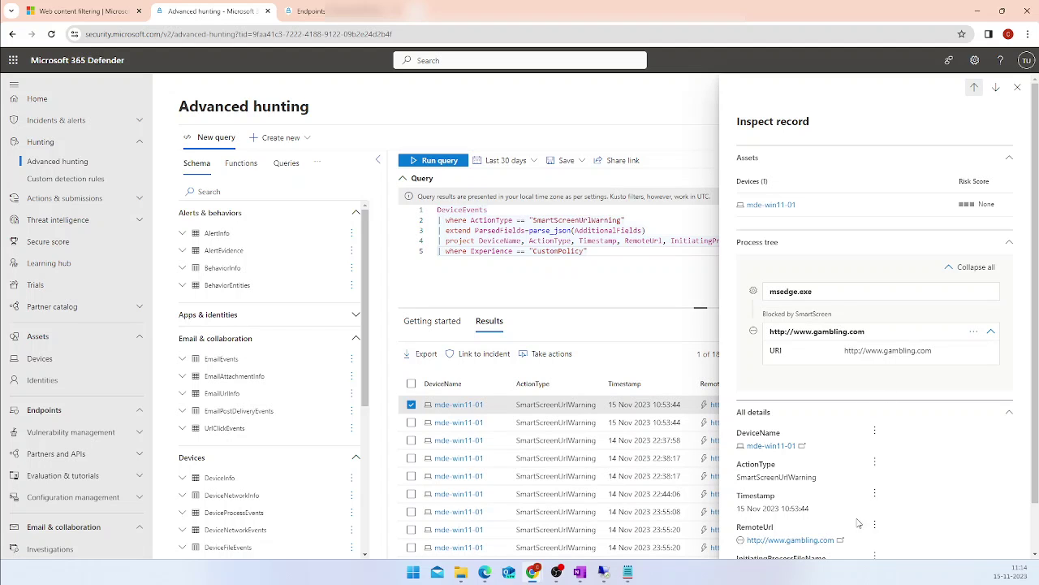
left_click(1018, 87)
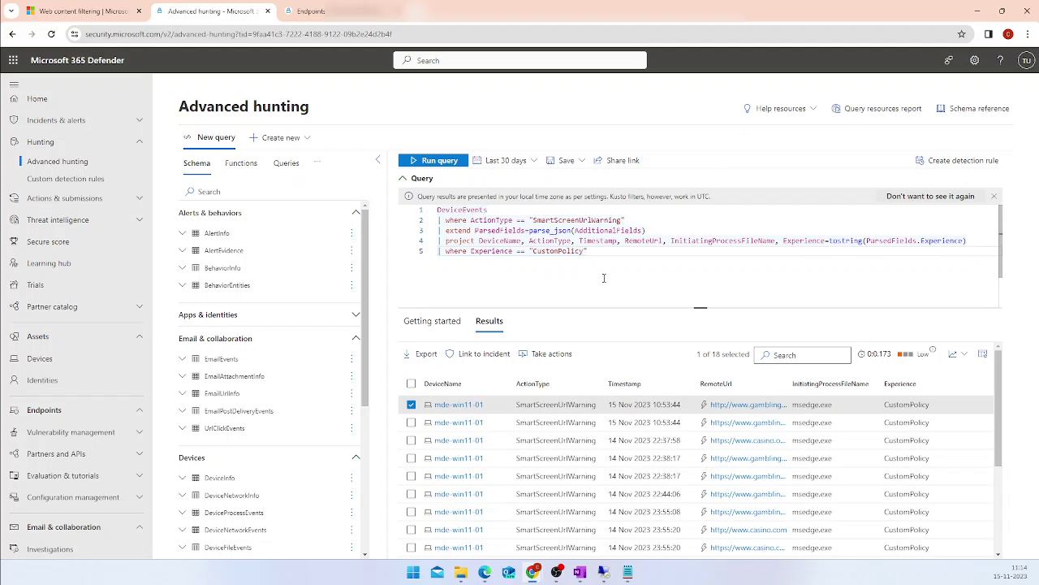
left_click(605, 572)
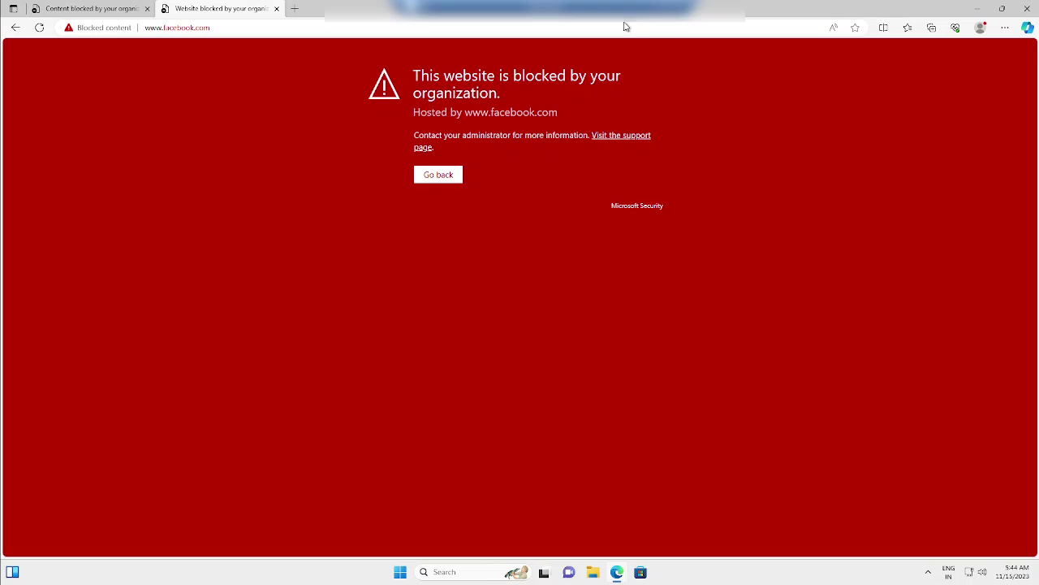
left_click(90, 9)
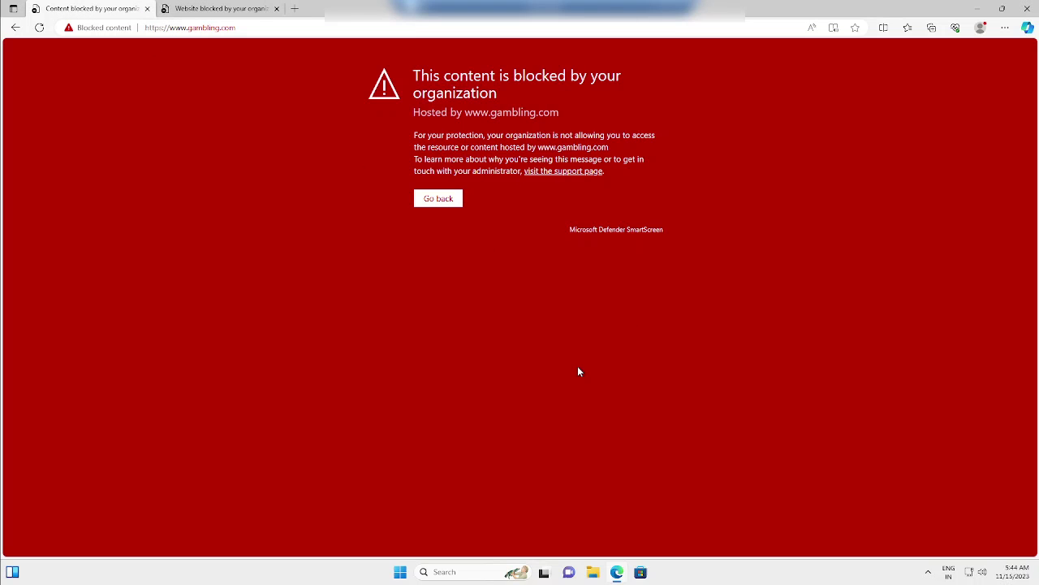